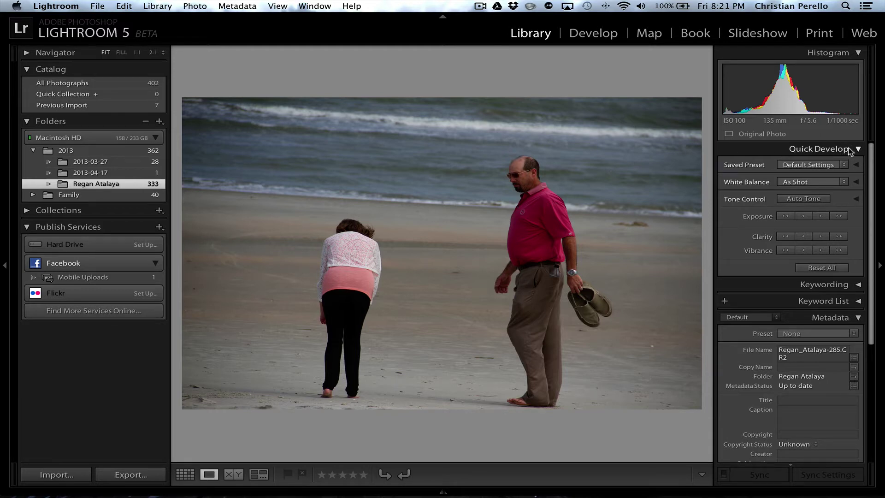
Step: Switch to the Develop module and pick the Spot Removal tool in Heal mode
{"action": "left_click", "coordinate": [601, 40]}
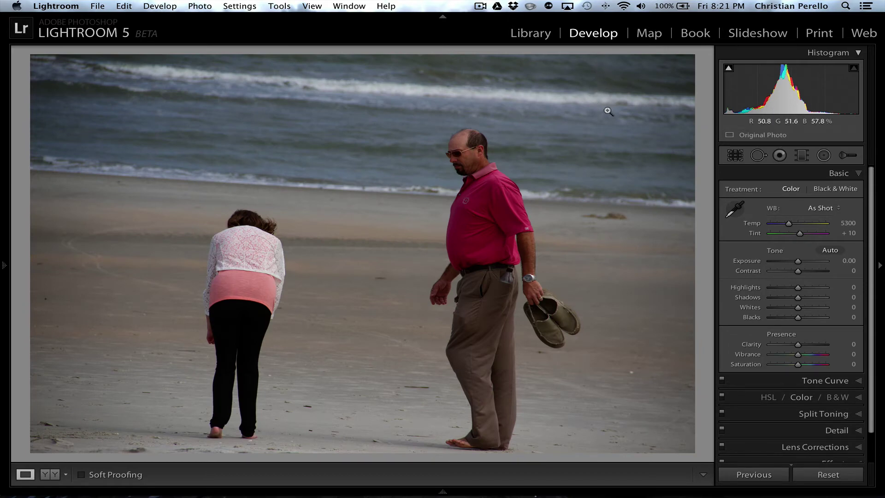
{"action": "left_click", "coordinate": [758, 157]}
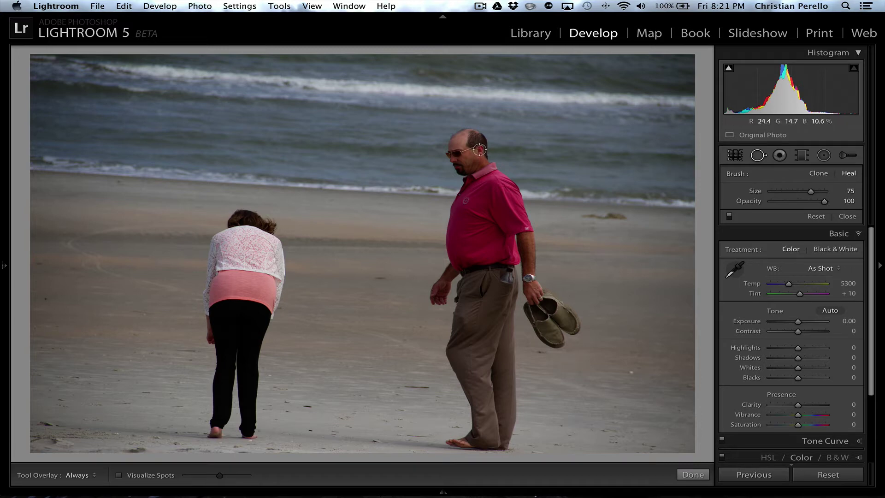
Step: Raise the brush size to 77 and paint one heal stroke over the man, head to feet
{"action": "scroll", "coordinate": [480, 150], "scroll_direction": "up", "scroll_amount": 2}
{"action": "mouse_move", "coordinate": [476, 139]}
{"action": "left_mouse_down"}
{"action": "mouse_move", "coordinate": [469, 155]}
{"action": "mouse_move", "coordinate": [463, 139]}
{"action": "mouse_move", "coordinate": [457, 154]}
{"action": "mouse_move", "coordinate": [464, 165]}
{"action": "mouse_move", "coordinate": [484, 166]}
{"action": "mouse_move", "coordinate": [509, 201]}
{"action": "mouse_move", "coordinate": [535, 301]}
{"action": "mouse_move", "coordinate": [569, 323]}
{"action": "mouse_move", "coordinate": [555, 336]}
{"action": "mouse_move", "coordinate": [526, 292]}
{"action": "mouse_move", "coordinate": [543, 322]}
{"action": "mouse_move", "coordinate": [474, 185]}
{"action": "mouse_move", "coordinate": [465, 219]}
{"action": "mouse_move", "coordinate": [461, 209]}
{"action": "mouse_move", "coordinate": [464, 249]}
{"action": "mouse_move", "coordinate": [471, 267]}
{"action": "mouse_move", "coordinate": [482, 218]}
{"action": "mouse_move", "coordinate": [505, 291]}
{"action": "mouse_move", "coordinate": [499, 441]}
{"action": "mouse_move", "coordinate": [461, 438]}
{"action": "mouse_move", "coordinate": [482, 420]}
{"action": "mouse_move", "coordinate": [461, 341]}
{"action": "mouse_move", "coordinate": [488, 264]}
{"action": "mouse_move", "coordinate": [484, 377]}
{"action": "mouse_move", "coordinate": [475, 280]}
{"action": "mouse_move", "coordinate": [448, 281]}
{"action": "mouse_move", "coordinate": [435, 301]}
{"action": "mouse_move", "coordinate": [464, 280]}
{"action": "left_mouse_up"}
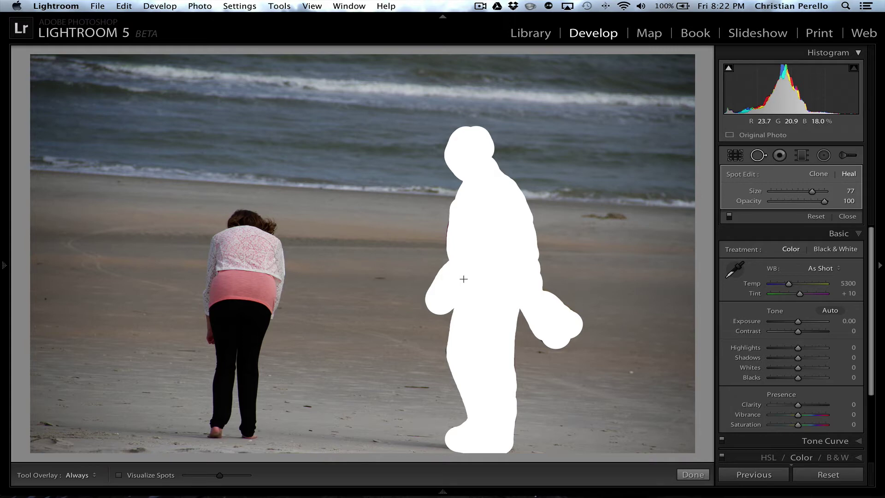
{"action": "left_click_drag", "start_coordinate": [471, 276], "coordinate": [480, 271]}
{"action": "left_click_drag", "start_coordinate": [488, 266], "coordinate": [488, 266]}
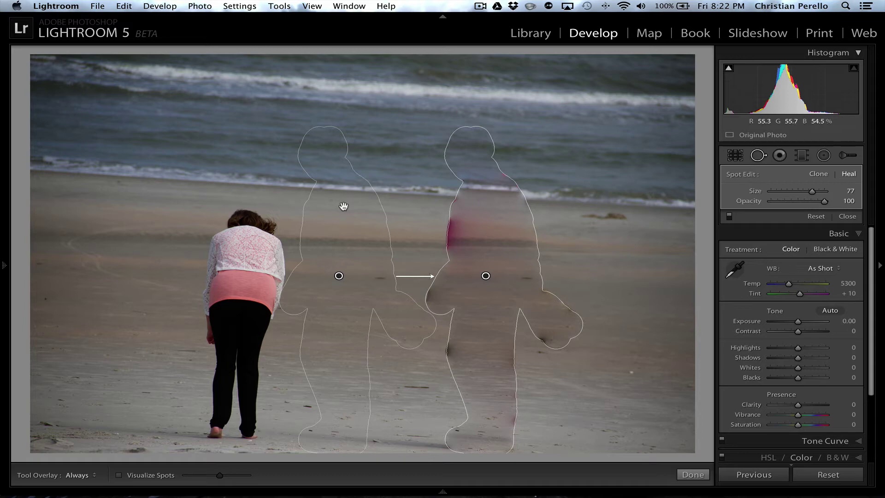
Step: Nudge the man's heal source up-right and add a small heal spot on the sand to his right
{"action": "mouse_move", "coordinate": [342, 204]}
{"action": "left_mouse_down"}
{"action": "mouse_move", "coordinate": [388, 214]}
{"action": "mouse_move", "coordinate": [372, 223]}
{"action": "mouse_move", "coordinate": [350, 223]}
{"action": "mouse_move", "coordinate": [353, 216]}
{"action": "left_mouse_up"}
{"action": "key", "text": "Escape"}
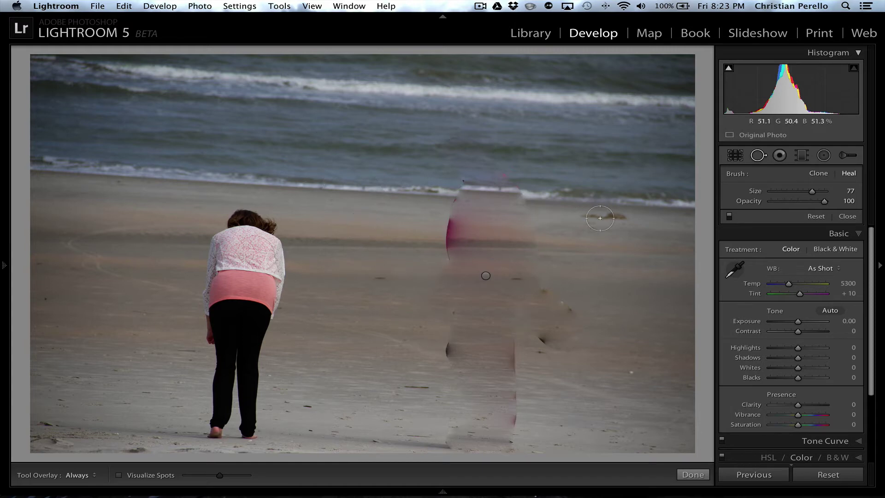
{"action": "left_click_drag", "start_coordinate": [587, 218], "coordinate": [622, 221]}
{"action": "key", "text": "q"}
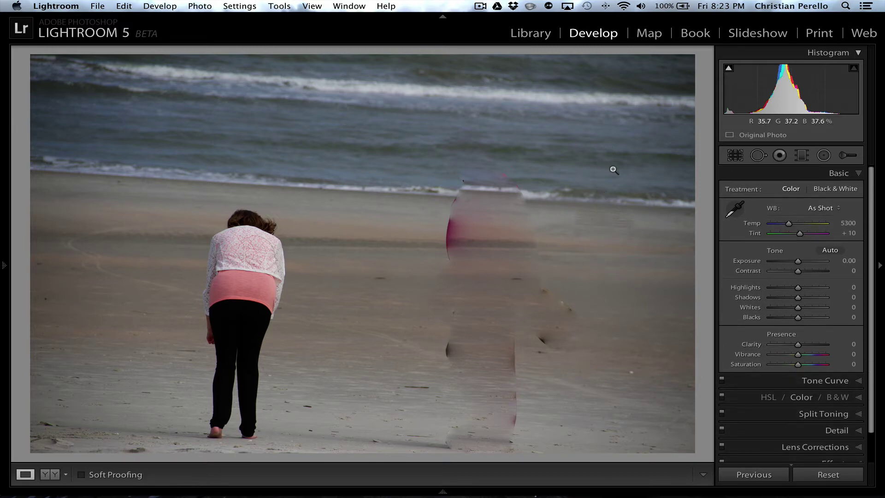
Step: Undo the three spot-removal edits so the man reappears
{"action": "key", "text": "super+z"}
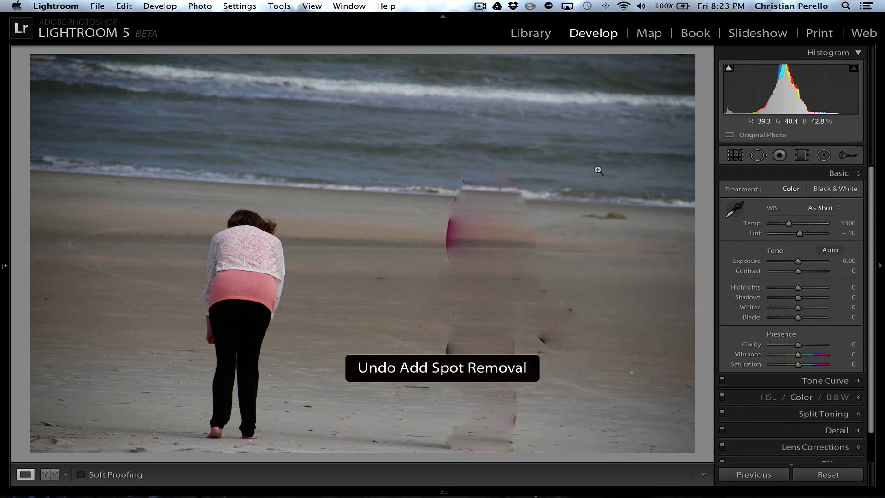
{"action": "key", "text": "super+z"}
{"action": "key", "text": "super+z"}
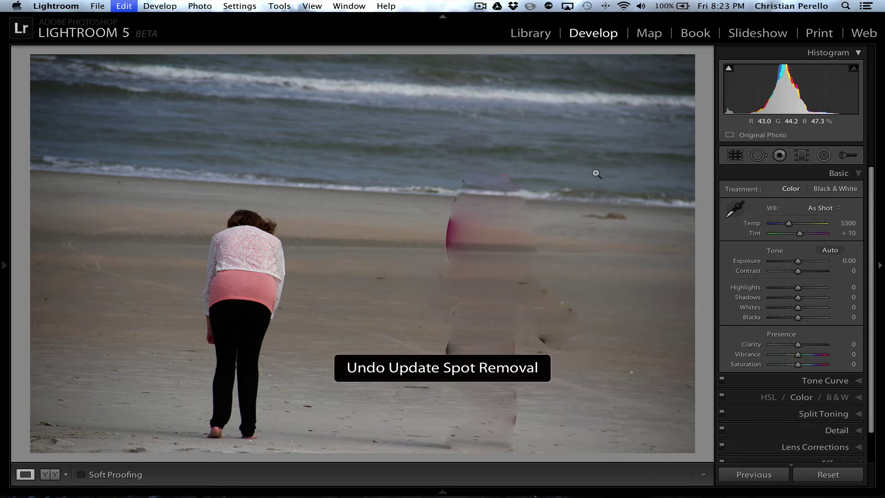
{"action": "key", "text": "super+z"}
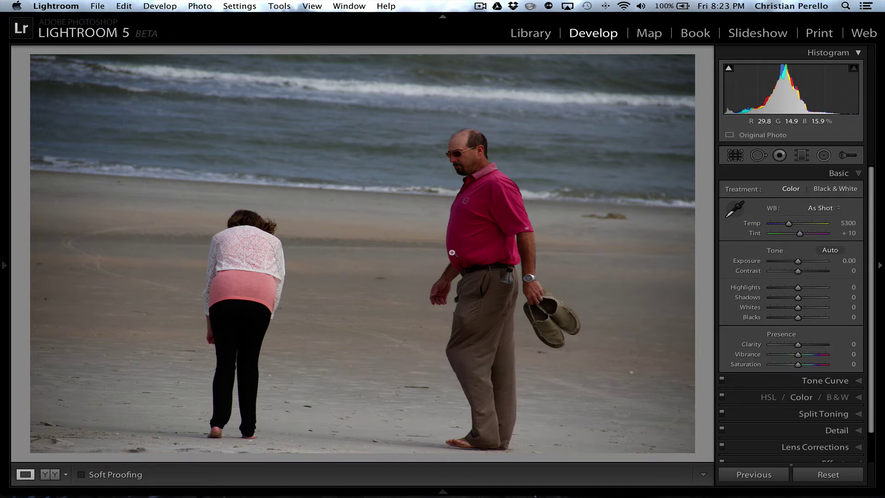
Step: Send the photo to Photoshop CS6 via Edit In, accepting the Camera Raw warning
{"action": "right_click", "coordinate": [492, 230]}
{"action": "mouse_move", "coordinate": [546, 276]}
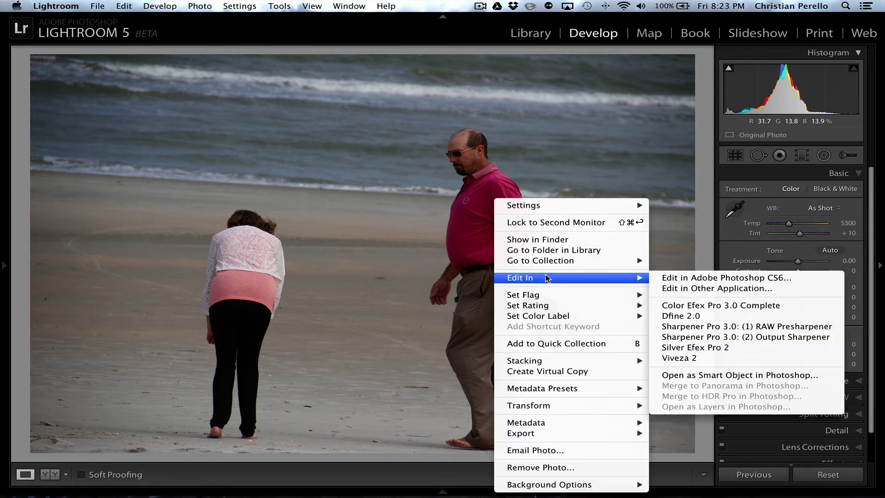
{"action": "left_click", "coordinate": [690, 278]}
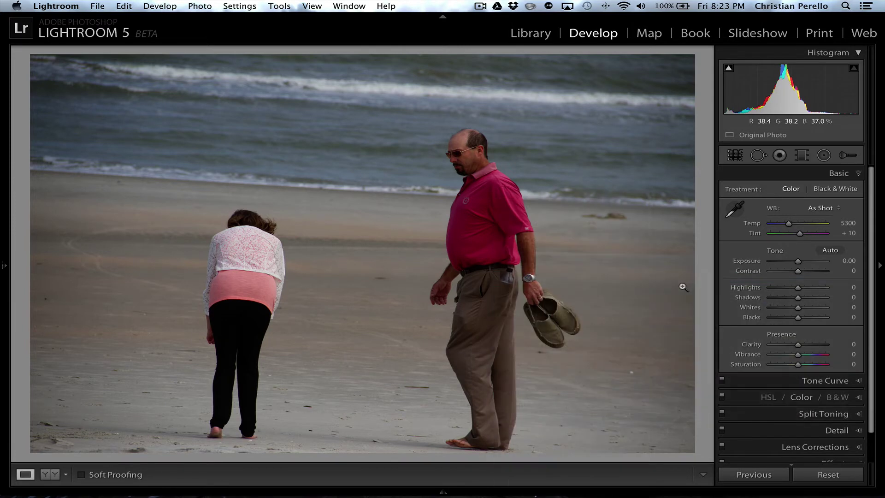
{"action": "left_click", "coordinate": [587, 189]}
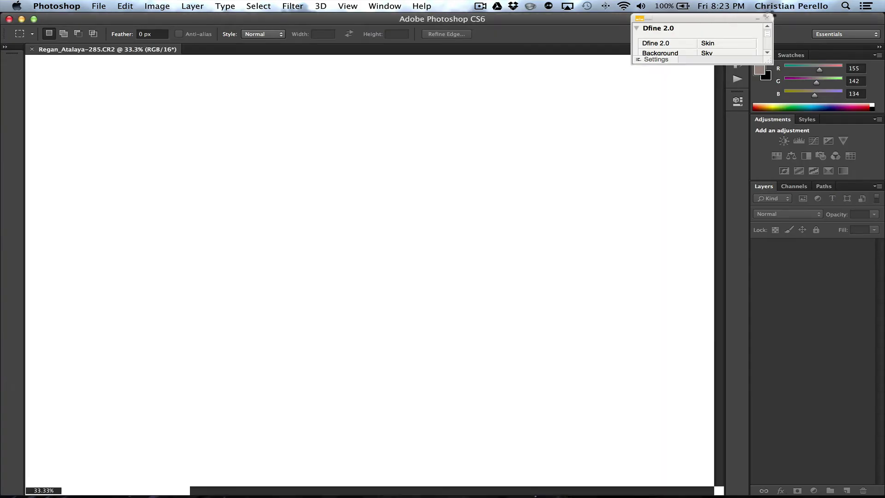
Step: Close the floating Dfine 2.0 panel over the opened beach photo
{"action": "left_click", "coordinate": [766, 17]}
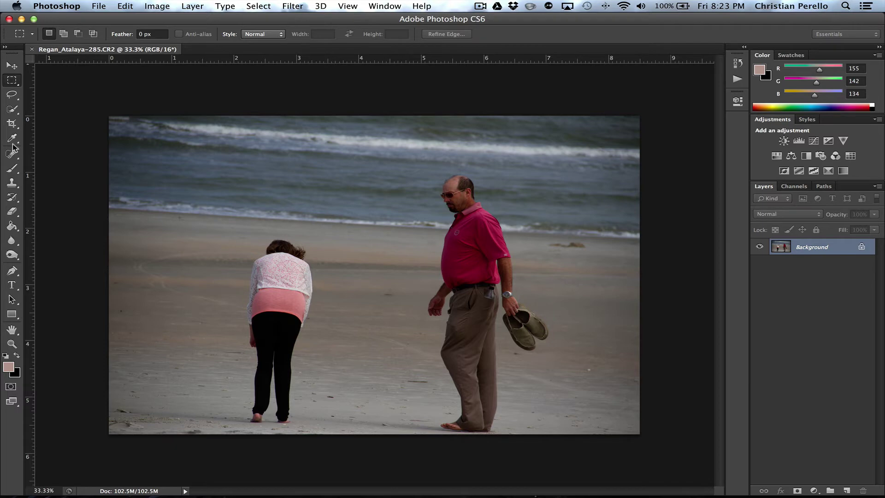
Step: With a resized Quick Selection brush, select the man from head to feet, including his shoes
{"action": "left_click", "coordinate": [13, 111]}
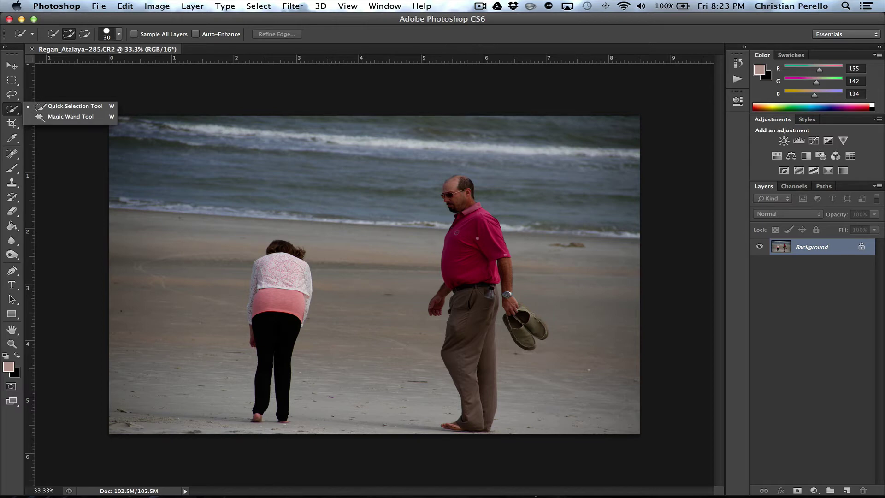
{"action": "key", "text": "bracketright"}
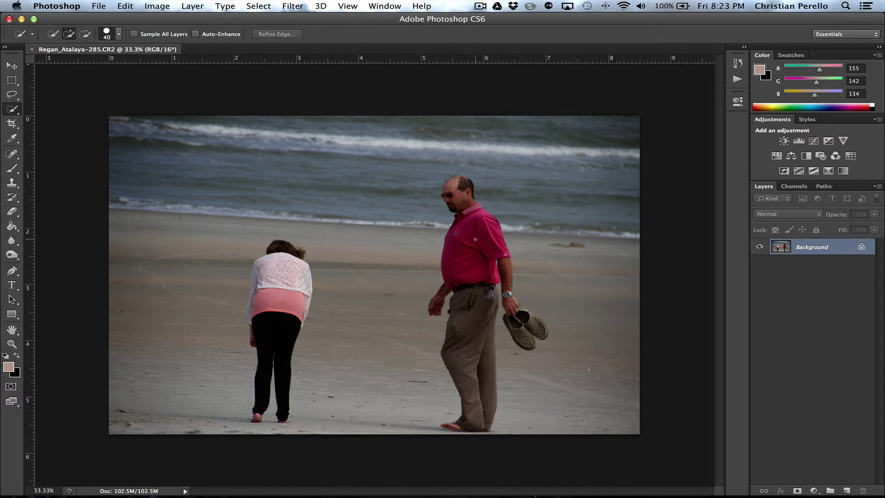
{"action": "scroll", "coordinate": [474, 239], "scroll_direction": "up", "scroll_amount": 2}
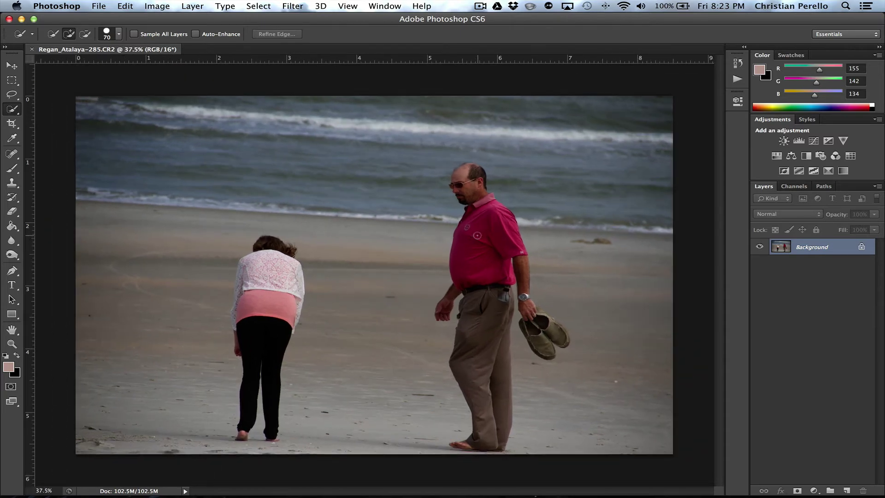
{"action": "key", "text": "bracketright"}
{"action": "key", "text": "bracketright"}
{"action": "key", "text": "bracketright"}
{"action": "key", "text": "bracketright"}
{"action": "mouse_move", "coordinate": [480, 217]}
{"action": "left_mouse_down"}
{"action": "mouse_move", "coordinate": [464, 173]}
{"action": "mouse_move", "coordinate": [503, 236]}
{"action": "mouse_move", "coordinate": [487, 264]}
{"action": "mouse_move", "coordinate": [479, 314]}
{"action": "mouse_move", "coordinate": [474, 305]}
{"action": "mouse_move", "coordinate": [481, 281]}
{"action": "mouse_move", "coordinate": [470, 444]}
{"action": "left_mouse_up"}
{"action": "key", "text": "bracketleft"}
{"action": "key", "text": "bracketleft"}
{"action": "key", "text": "bracketleft"}
{"action": "key", "text": "bracketleft"}
{"action": "key", "text": "bracketleft"}
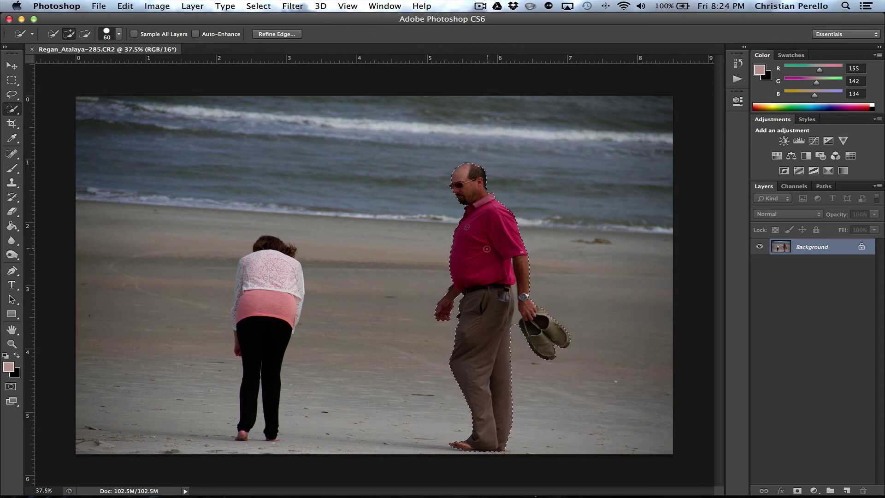
Step: Fill the selection with Content-Aware to replace the man with surrounding sand and sea
{"action": "right_click", "coordinate": [484, 253]}
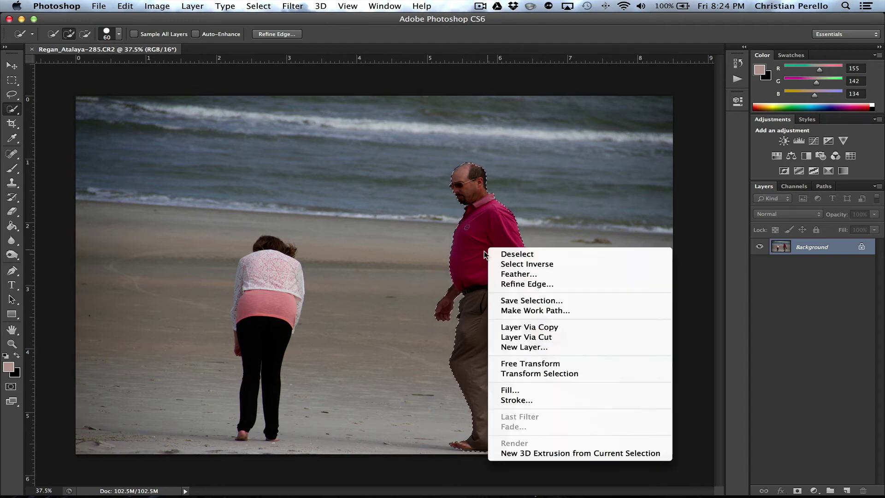
{"action": "left_click", "coordinate": [524, 390]}
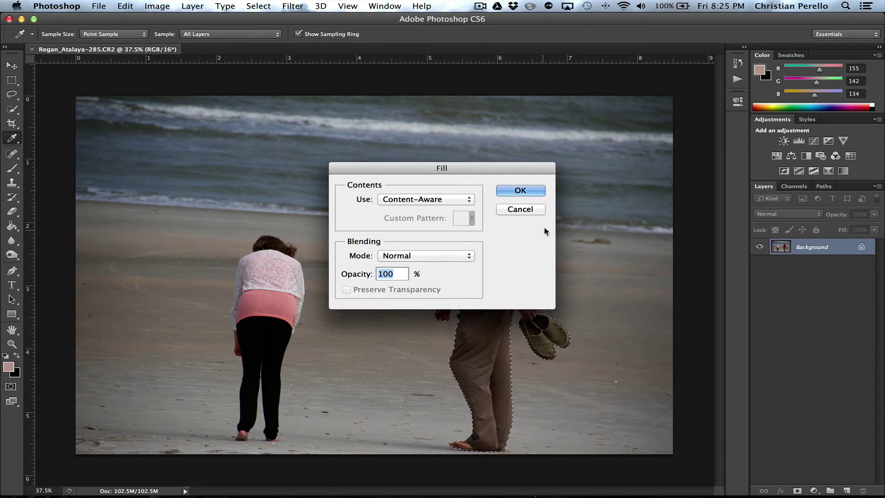
{"action": "left_click", "coordinate": [524, 190]}
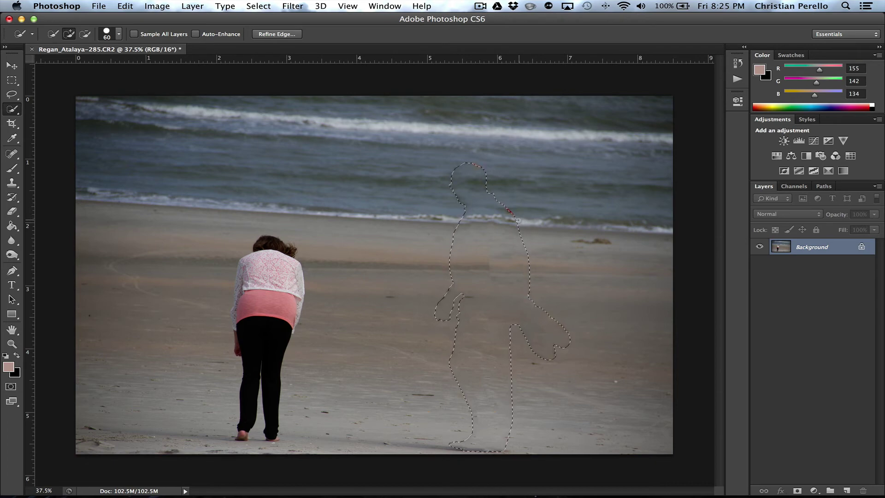
Step: Deselect and set up the Clone Stamp with a 150 px brush
{"action": "key", "text": "super+d"}
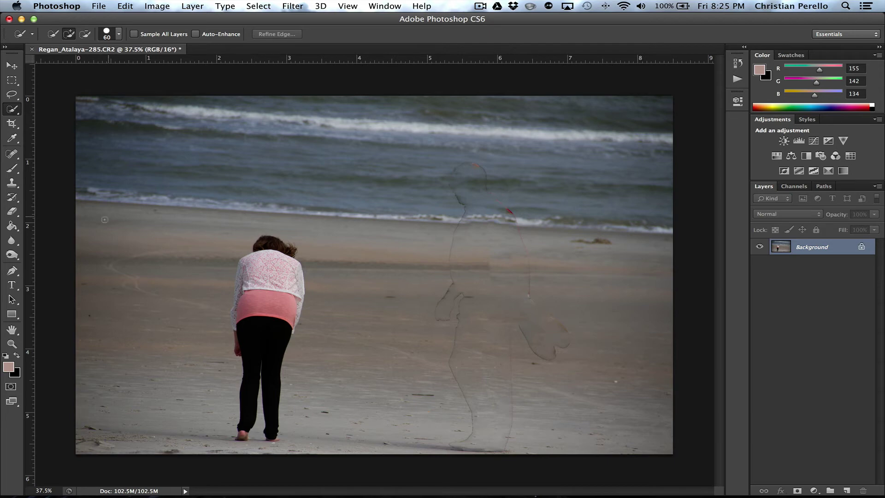
{"action": "left_click", "coordinate": [12, 183]}
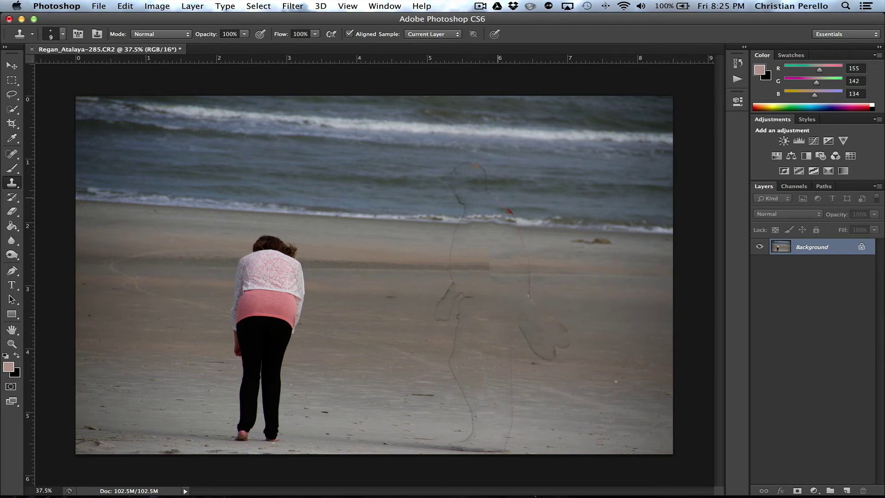
{"action": "key", "text": "bracketright"}
{"action": "key", "text": "bracketright"}
{"action": "key", "text": "bracketright"}
{"action": "key", "text": "bracketright"}
{"action": "key", "text": "bracketright"}
{"action": "key", "text": "bracketright"}
{"action": "key", "text": "bracketright"}
{"action": "key", "text": "bracketleft"}
{"action": "key", "text": "bracketleft"}
Step: Clone wave and waterline texture over the head outline and the diagonal line's lower end
{"action": "left_click", "coordinate": [502, 181], "text": "alt"}
{"action": "mouse_move", "coordinate": [484, 191]}
{"action": "left_mouse_down"}
{"action": "mouse_move", "coordinate": [480, 169]}
{"action": "mouse_move", "coordinate": [507, 209]}
{"action": "left_mouse_up"}
{"action": "left_click", "coordinate": [529, 216], "text": "alt"}
{"action": "mouse_move", "coordinate": [553, 349]}
{"action": "left_mouse_down"}
{"action": "mouse_move", "coordinate": [534, 355]}
{"action": "mouse_move", "coordinate": [532, 365]}
{"action": "mouse_move", "coordinate": [529, 328]}
{"action": "left_mouse_up"}
{"action": "left_click_drag", "start_coordinate": [12, 154], "coordinate": [39, 153]}
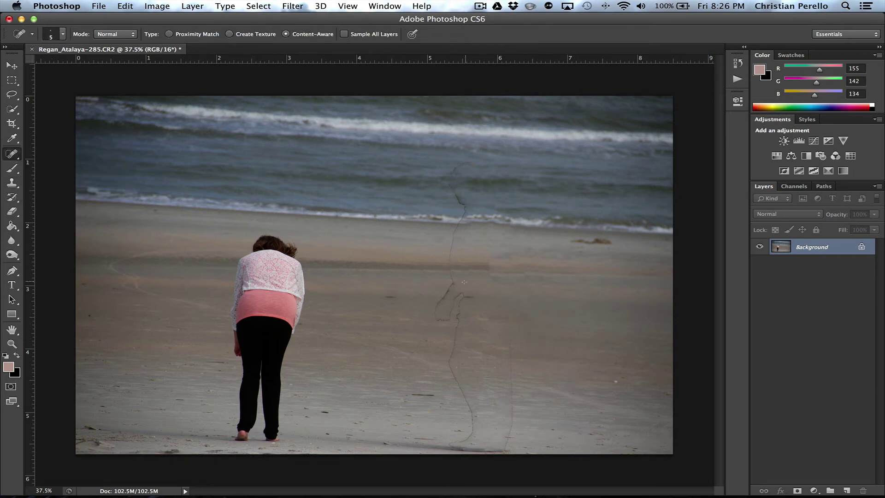
Step: With a 25 px Spot Healing Brush, heal the leftover lines on the sand, water and shoreline
{"action": "key", "text": "bracketright"}
{"action": "key", "text": "bracketright"}
{"action": "key", "text": "bracketright"}
{"action": "key", "text": "bracketright"}
{"action": "key", "text": "bracketright"}
{"action": "key", "text": "bracketright"}
{"action": "mouse_move", "coordinate": [449, 257]}
{"action": "left_mouse_down"}
{"action": "mouse_move", "coordinate": [452, 291]}
{"action": "mouse_move", "coordinate": [435, 308]}
{"action": "mouse_move", "coordinate": [446, 319]}
{"action": "mouse_move", "coordinate": [455, 294]}
{"action": "mouse_move", "coordinate": [475, 297]}
{"action": "mouse_move", "coordinate": [457, 310]}
{"action": "mouse_move", "coordinate": [451, 353]}
{"action": "mouse_move", "coordinate": [472, 423]}
{"action": "mouse_move", "coordinate": [456, 442]}
{"action": "left_mouse_up"}
{"action": "mouse_move", "coordinate": [508, 335]}
{"action": "left_mouse_down"}
{"action": "mouse_move", "coordinate": [510, 328]}
{"action": "mouse_move", "coordinate": [504, 450]}
{"action": "left_mouse_up"}
{"action": "mouse_move", "coordinate": [455, 231]}
{"action": "left_mouse_down"}
{"action": "mouse_move", "coordinate": [463, 210]}
{"action": "mouse_move", "coordinate": [451, 177]}
{"action": "mouse_move", "coordinate": [468, 162]}
{"action": "mouse_move", "coordinate": [477, 169]}
{"action": "left_mouse_up"}
{"action": "left_click_drag", "start_coordinate": [485, 228], "coordinate": [492, 291]}
{"action": "left_click_drag", "start_coordinate": [459, 196], "coordinate": [490, 280]}
Step: Clone clean sand with the 150 px Clone Stamp over the patchy area where the man stood
{"action": "left_click", "coordinate": [12, 183]}
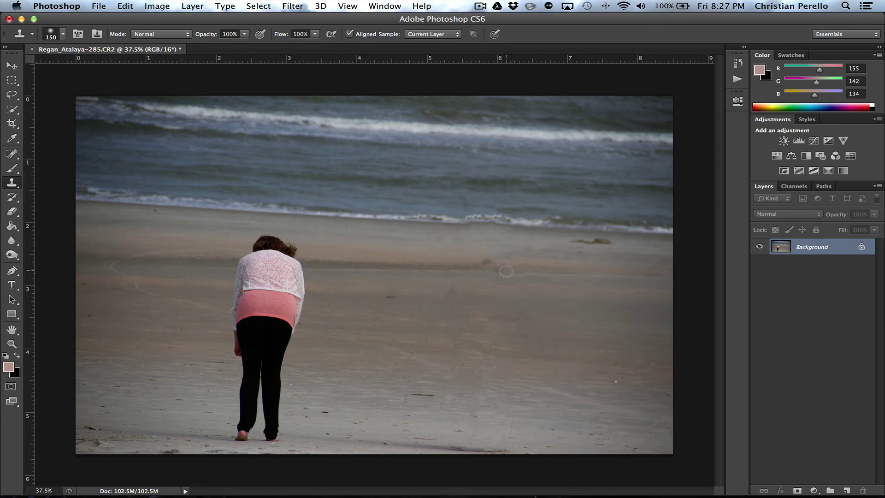
{"action": "mouse_move", "coordinate": [451, 304]}
{"action": "left_mouse_down"}
{"action": "mouse_move", "coordinate": [450, 289]}
{"action": "mouse_move", "coordinate": [444, 310]}
{"action": "left_mouse_up"}
{"action": "mouse_move", "coordinate": [544, 309]}
{"action": "left_mouse_down"}
{"action": "mouse_move", "coordinate": [548, 318]}
{"action": "mouse_move", "coordinate": [523, 314]}
{"action": "mouse_move", "coordinate": [548, 352]}
{"action": "left_mouse_up"}
{"action": "left_click", "coordinate": [553, 310], "text": "alt"}
{"action": "left_click_drag", "start_coordinate": [483, 268], "coordinate": [516, 276]}
Step: Clone-stamp nearby sand over the dark sand marks and the seaweed clump by the waterline
{"action": "mouse_move", "coordinate": [456, 403]}
{"action": "left_mouse_down"}
{"action": "mouse_move", "coordinate": [492, 403]}
{"action": "mouse_move", "coordinate": [466, 432]}
{"action": "left_mouse_up"}
{"action": "left_click_drag", "start_coordinate": [507, 266], "coordinate": [520, 277]}
{"action": "left_click", "coordinate": [435, 332], "text": "alt"}
{"action": "mouse_move", "coordinate": [539, 345]}
{"action": "left_mouse_down"}
{"action": "mouse_move", "coordinate": [551, 330]}
{"action": "mouse_move", "coordinate": [516, 319]}
{"action": "mouse_move", "coordinate": [489, 323]}
{"action": "left_mouse_up"}
{"action": "left_click_drag", "start_coordinate": [423, 395], "coordinate": [435, 395]}
{"action": "left_click_drag", "start_coordinate": [574, 241], "coordinate": [620, 240]}
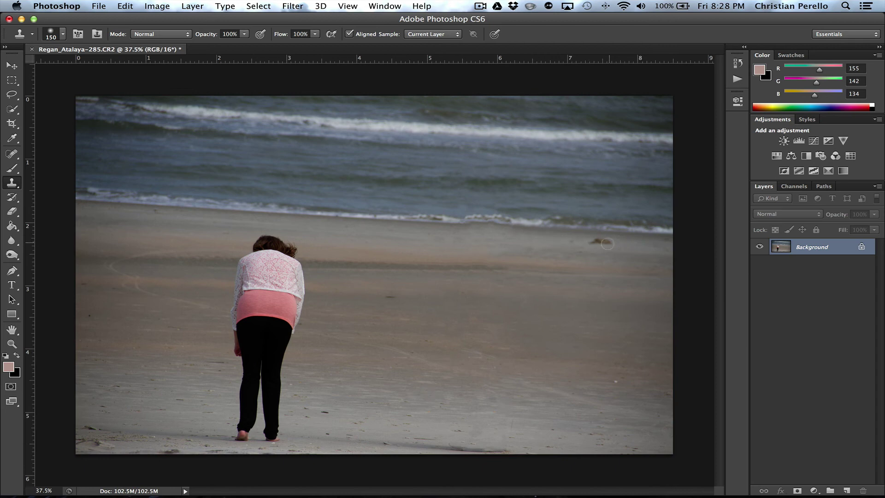